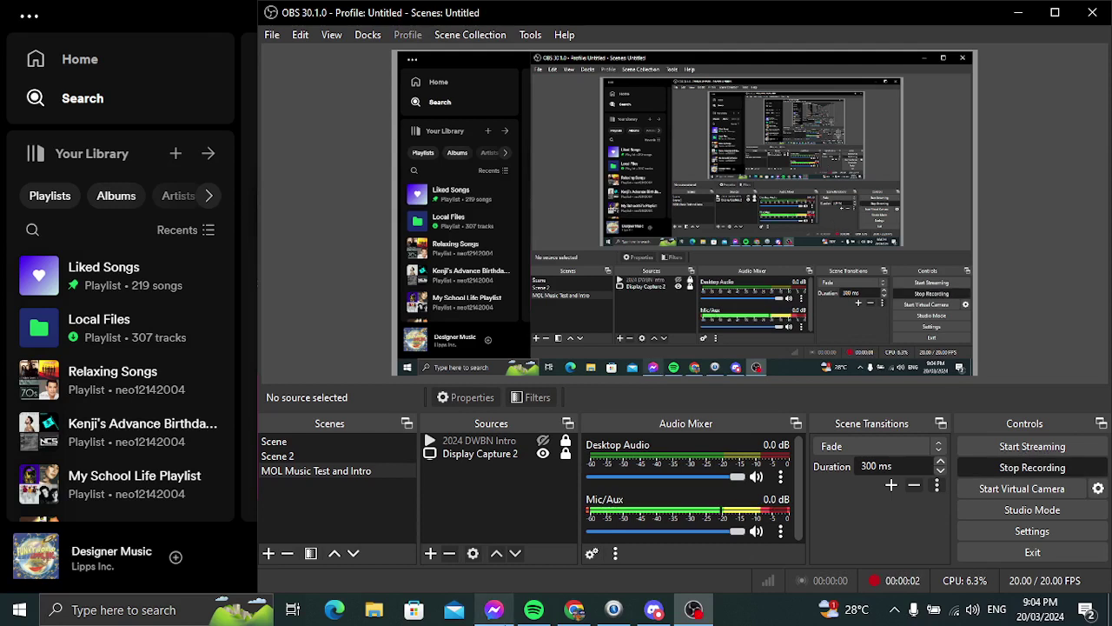
Step: Minimize OBS from the taskbar to reveal Spotify's queue with 'Designer Music' paused
click(695, 615)
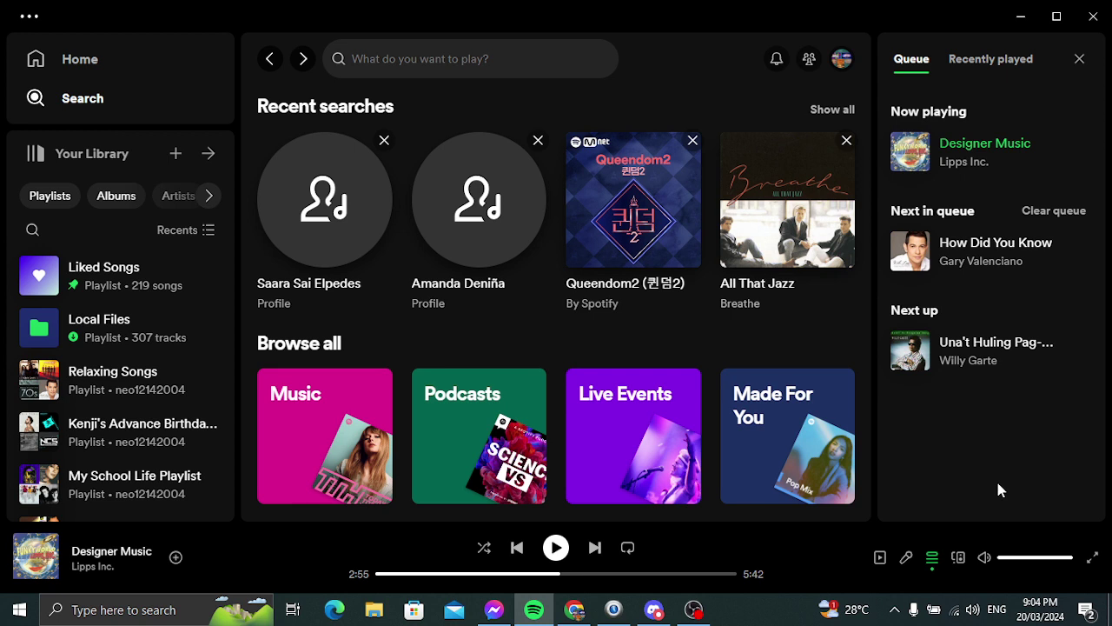
Step: Skip forward to start 'How Did You Know' by Gary Valenciano
click(595, 549)
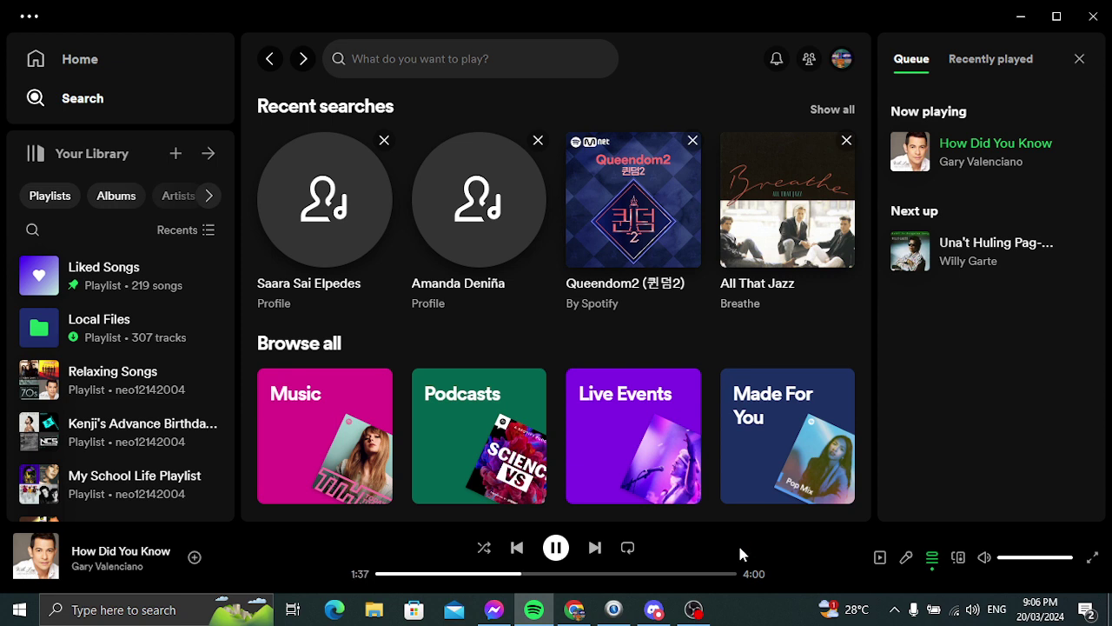
Step: Pause 'How Did You Know' and restore the OBS window over Spotify
key(space)
click(694, 609)
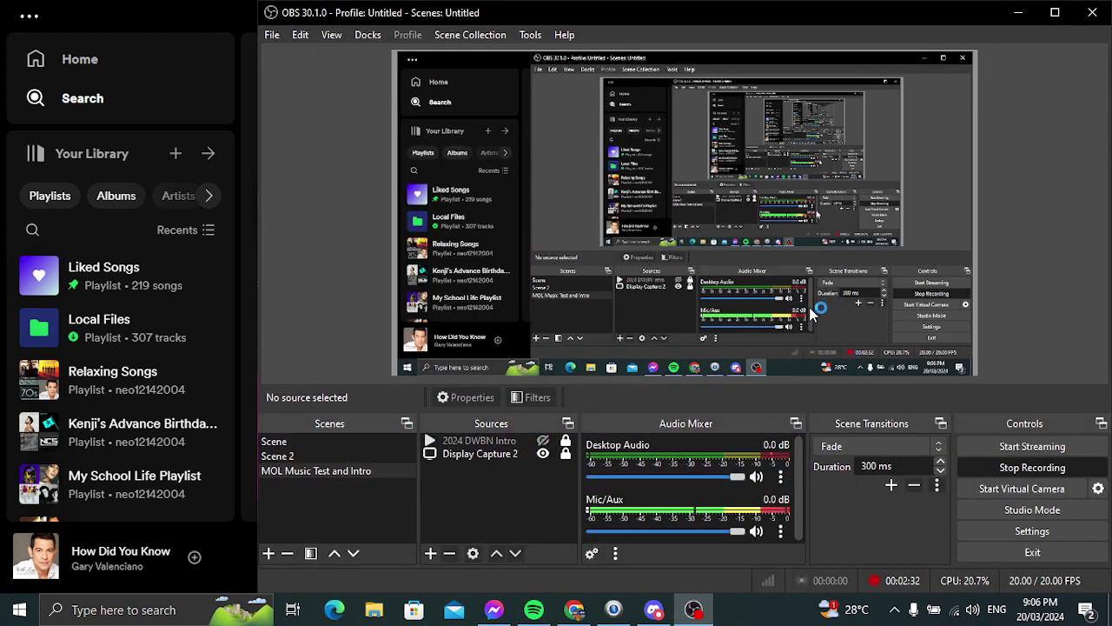